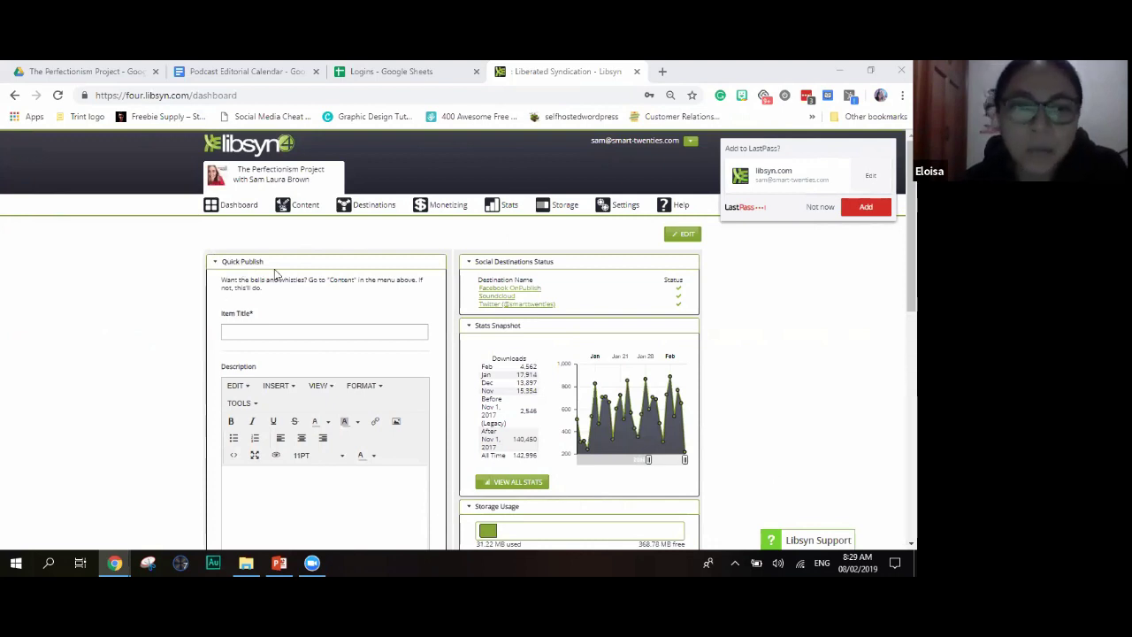
Start a new content entry for the podcast, view the media file source options and close them without choosing one.
mouse_move(305, 210)
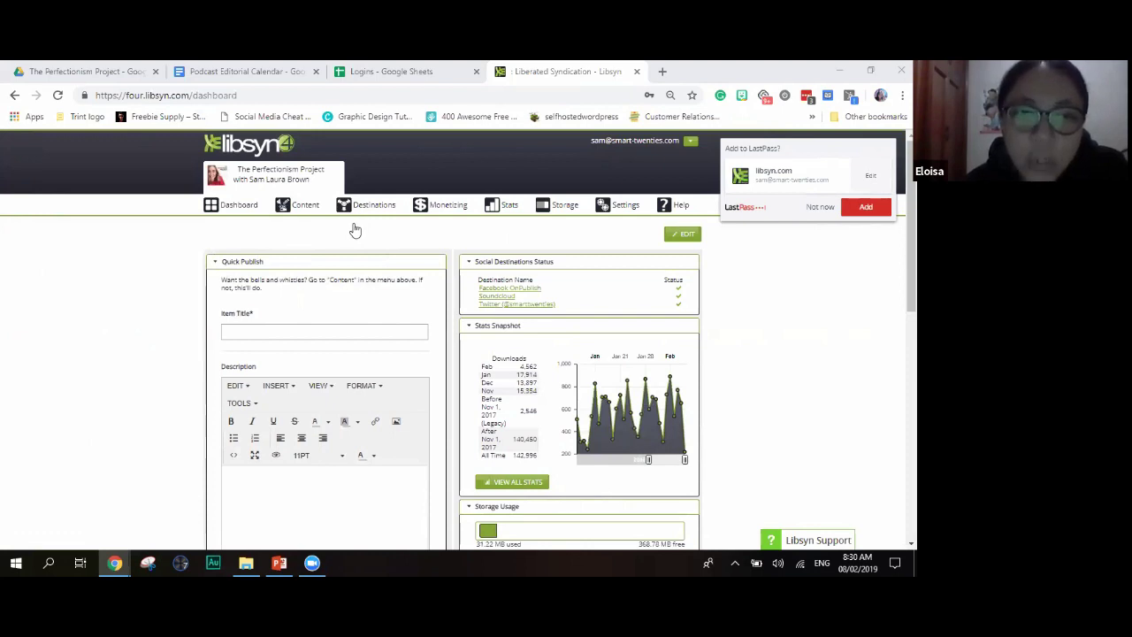
left_click(295, 223)
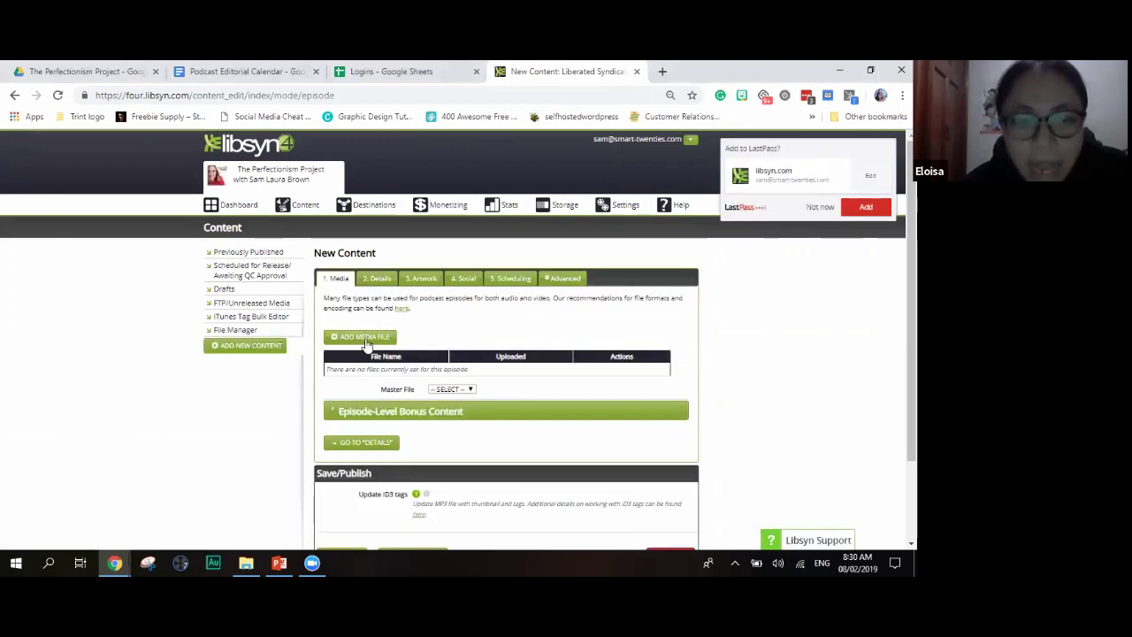
left_click(365, 341)
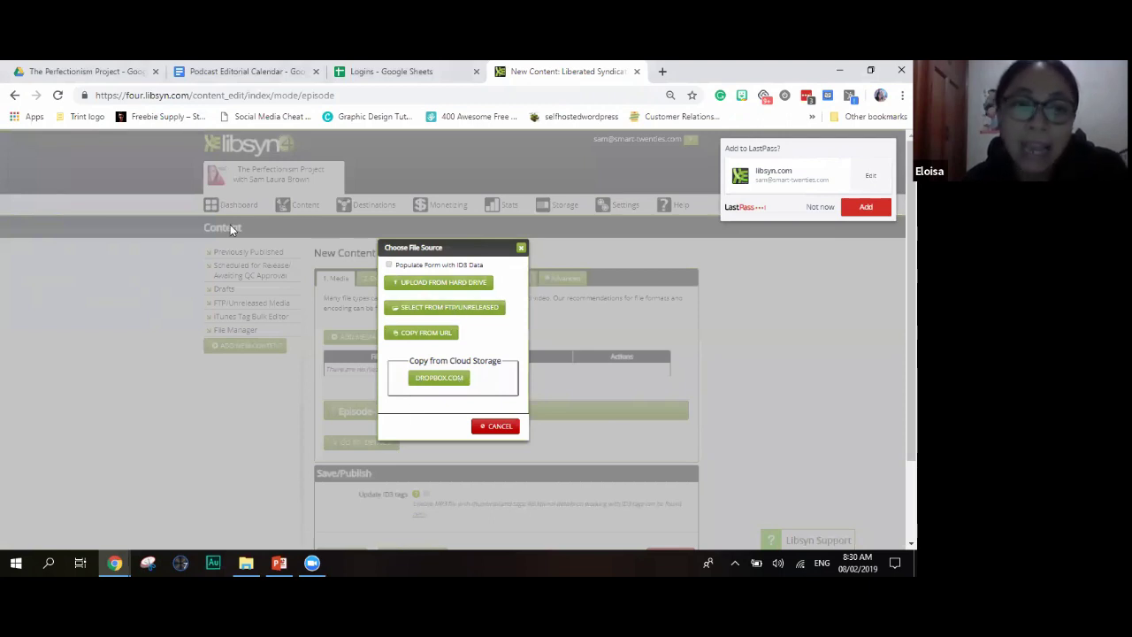
left_click(521, 249)
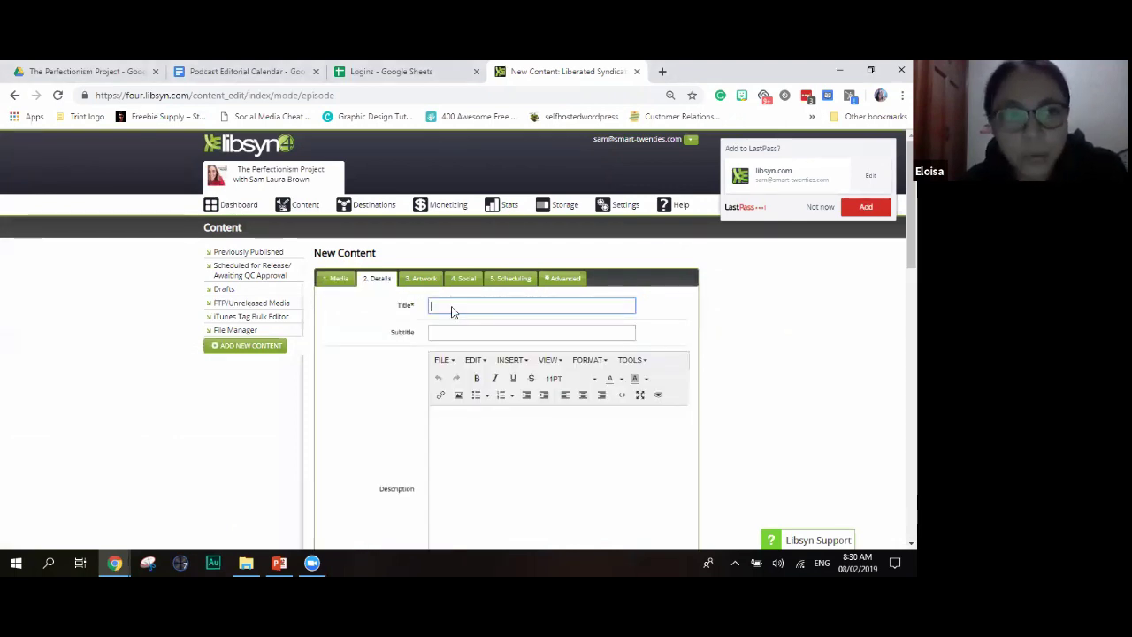
Examine the new episode's title, subtitle, description, category, tags and custom permalink URL fields in its details.
scroll(510, 455, "down", 1)
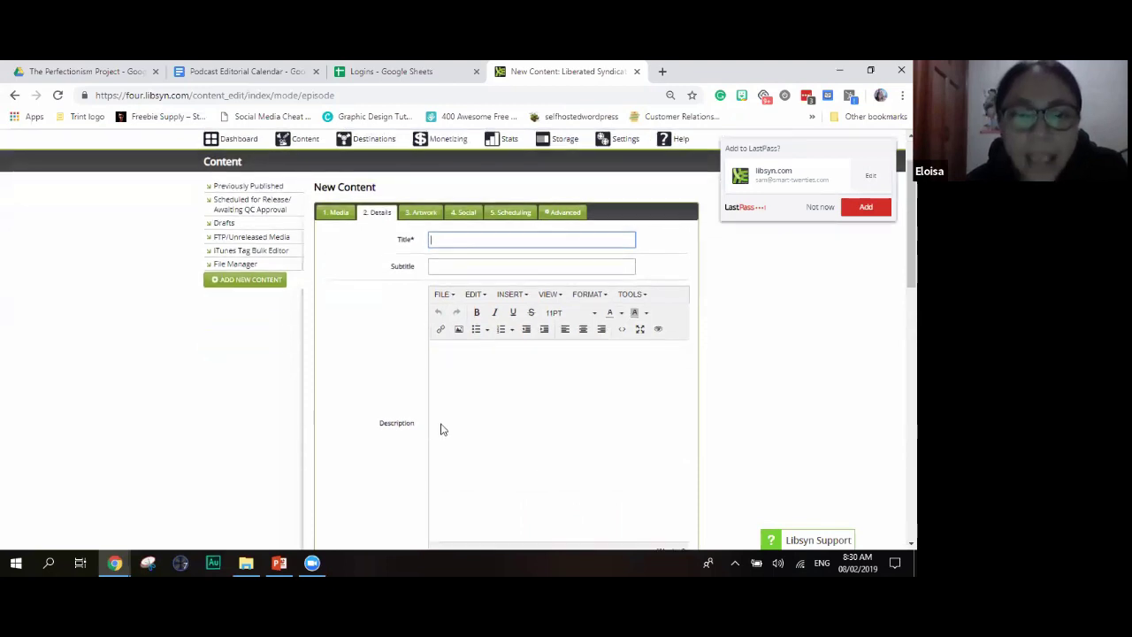
scroll(442, 429, "up", 1)
left_click(542, 456)
scroll(541, 455, "down", 2)
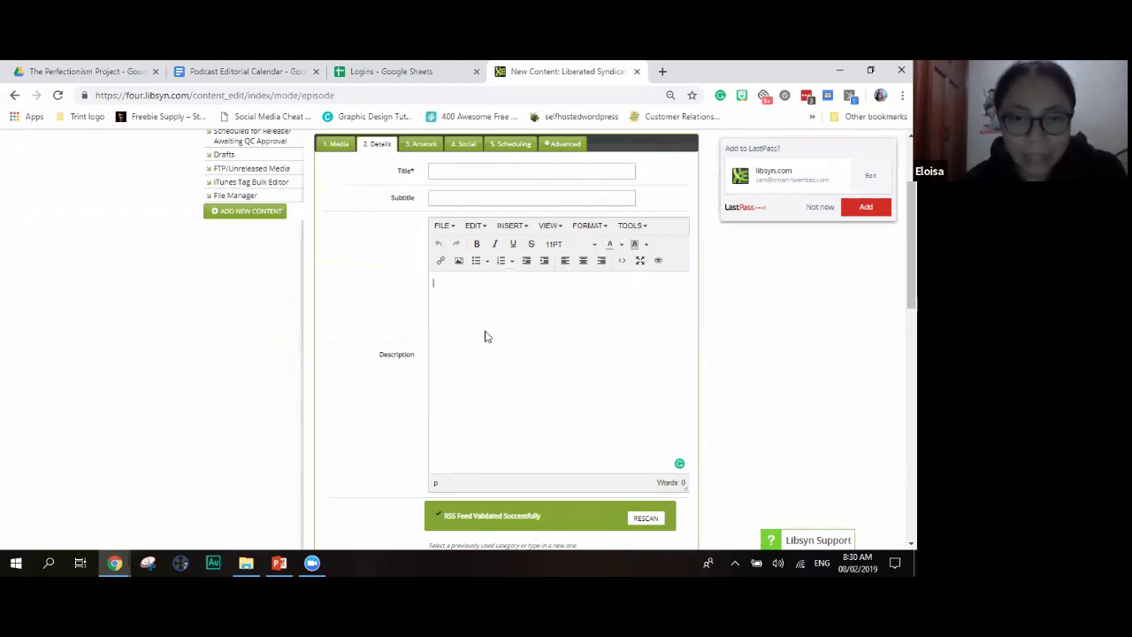
scroll(485, 334, "down", 1)
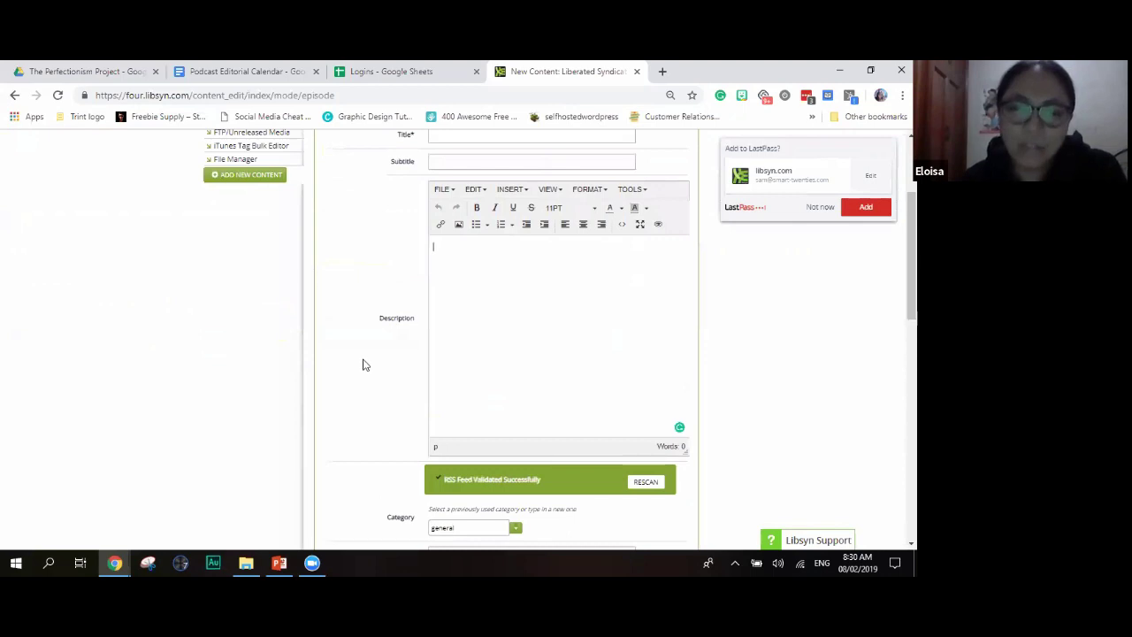
scroll(474, 458, "down", 1)
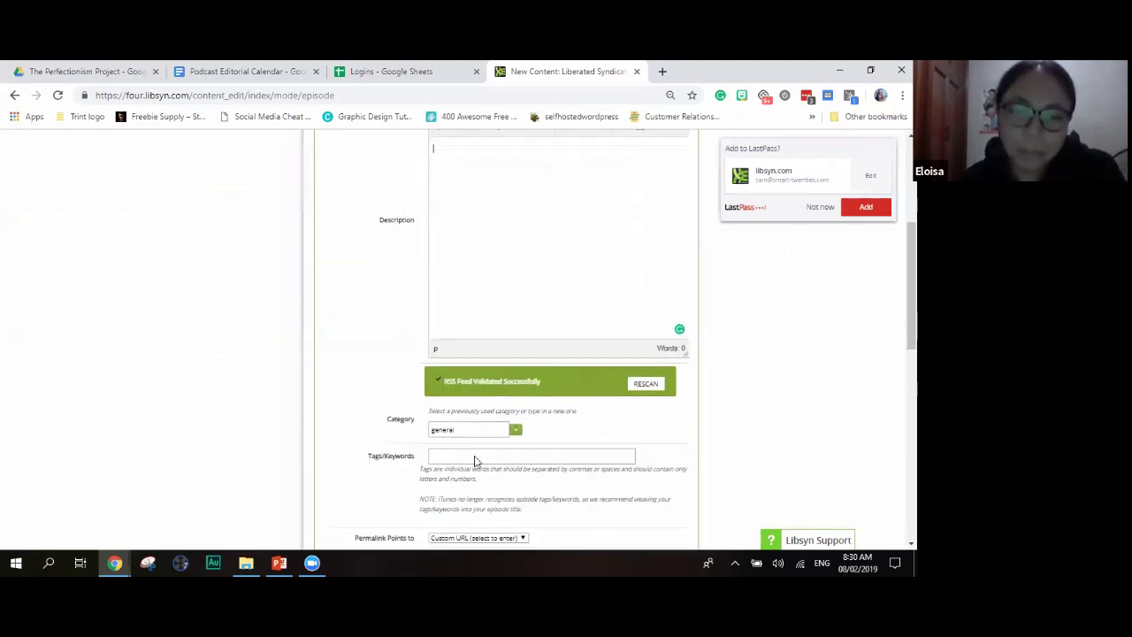
scroll(442, 431, "down", 1)
left_click(432, 428)
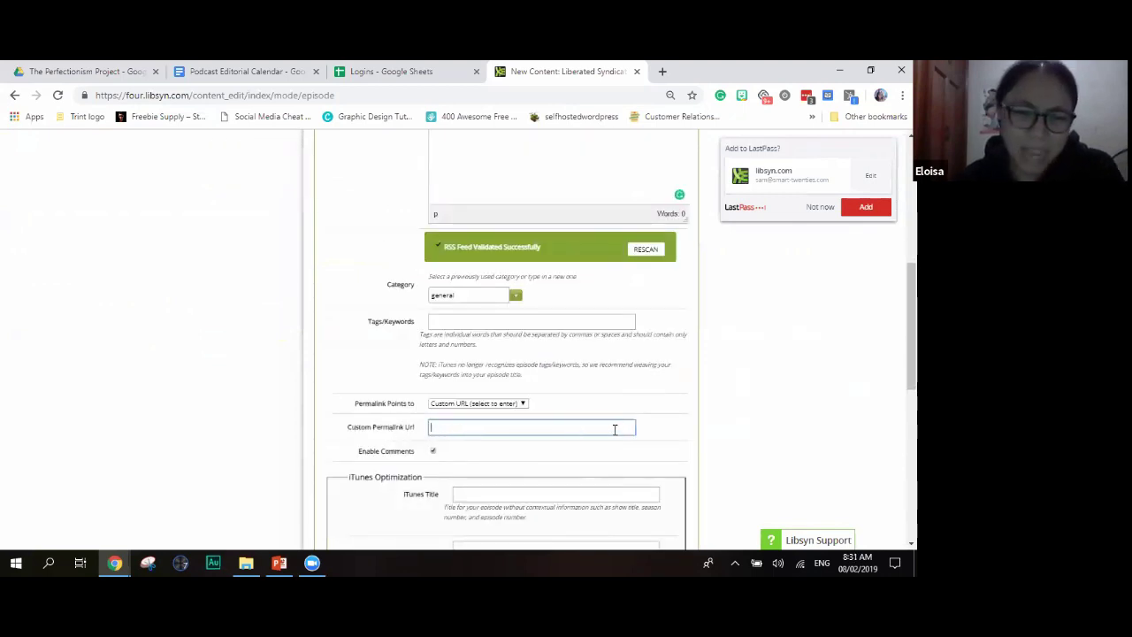
Review the iTunes Optimization fields of the new episode, from iTunes title and summary to rating and author.
scroll(603, 431, "down", 1)
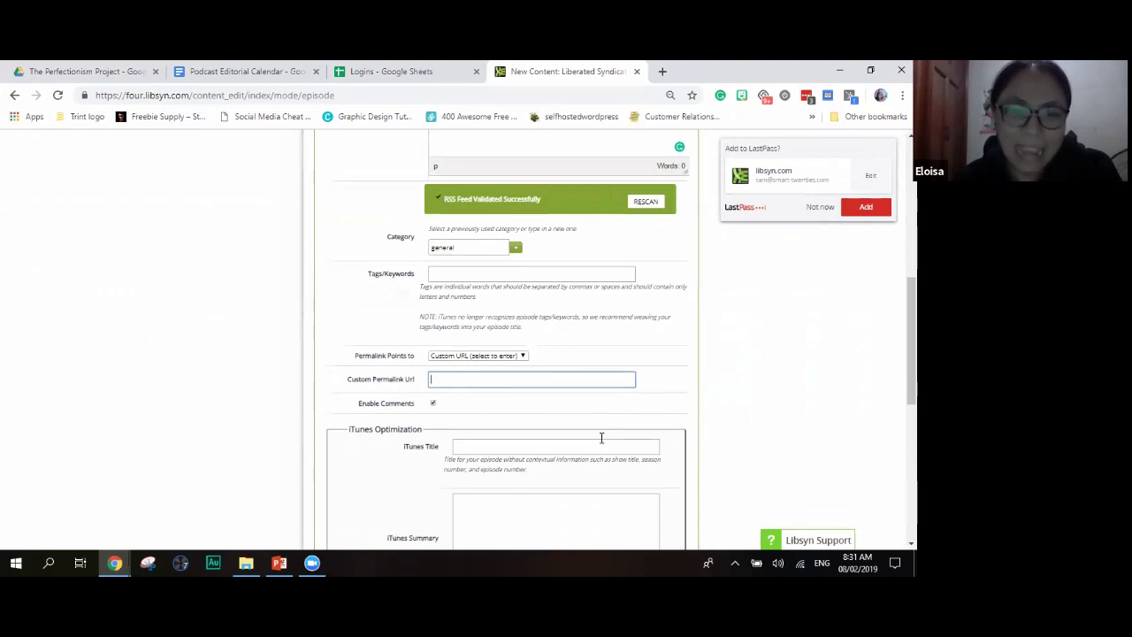
scroll(520, 485, "down", 1)
scroll(504, 334, "down", 4)
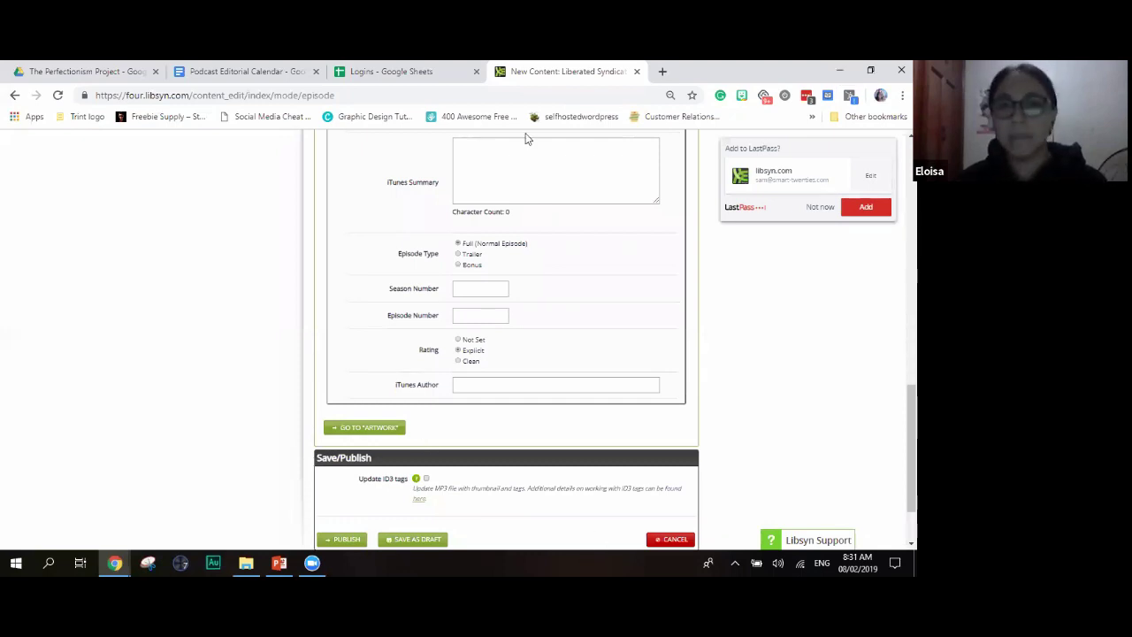
scroll(790, 446, "up", 1)
scroll(788, 436, "up", 1)
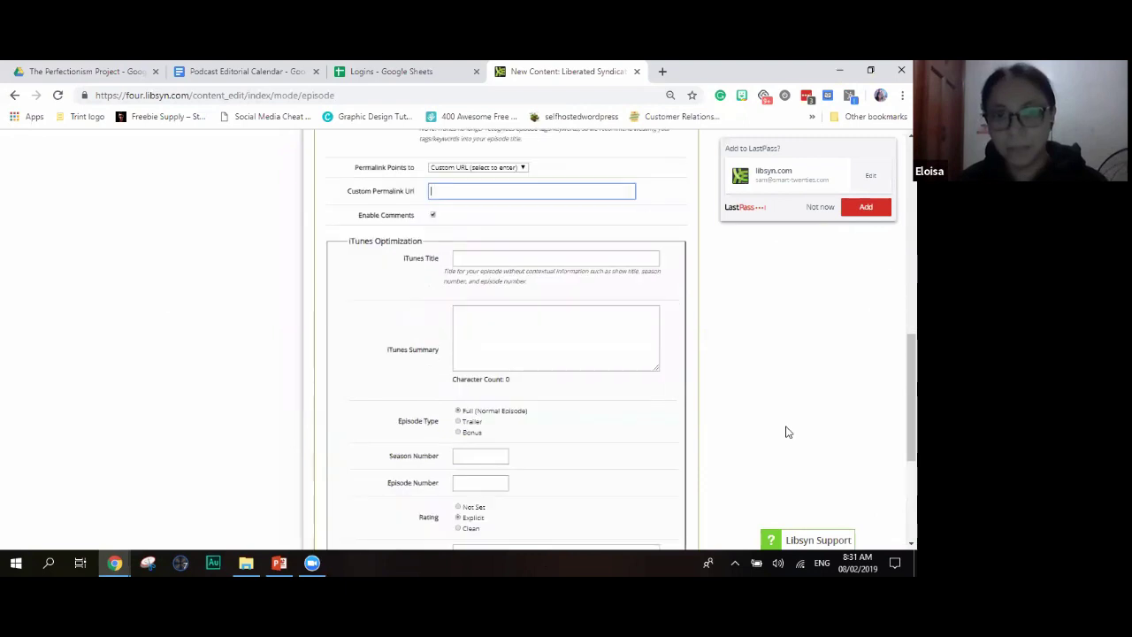
scroll(349, 208, "up", 1)
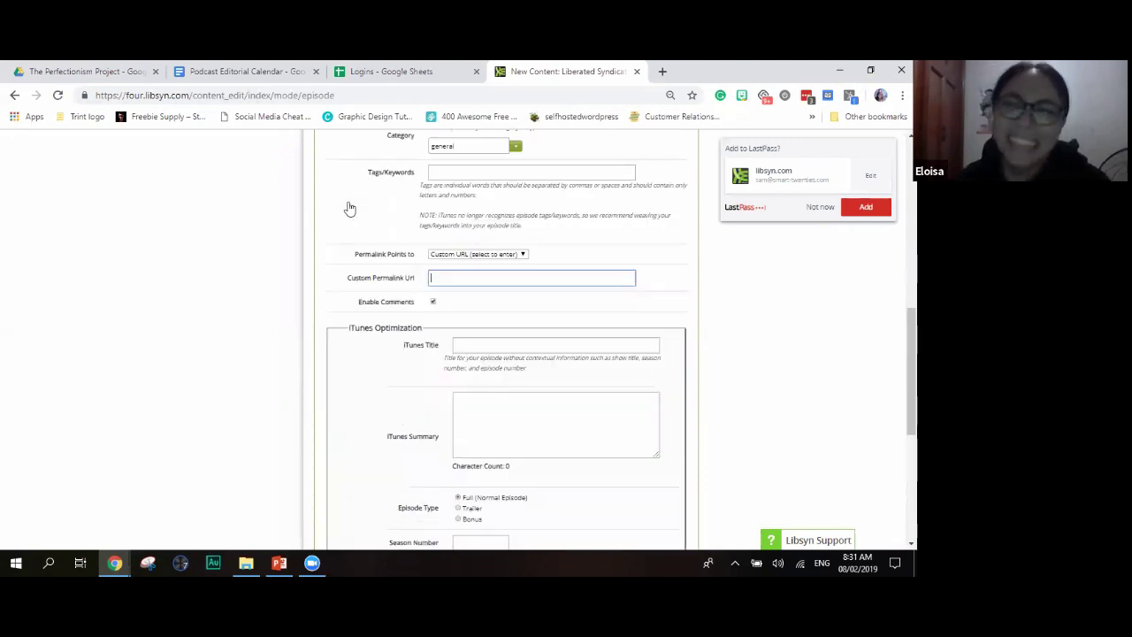
View the episode's Facebook status field in the social settings, and set its basic release schedule to use a new release date.
scroll(409, 295, "up", 10)
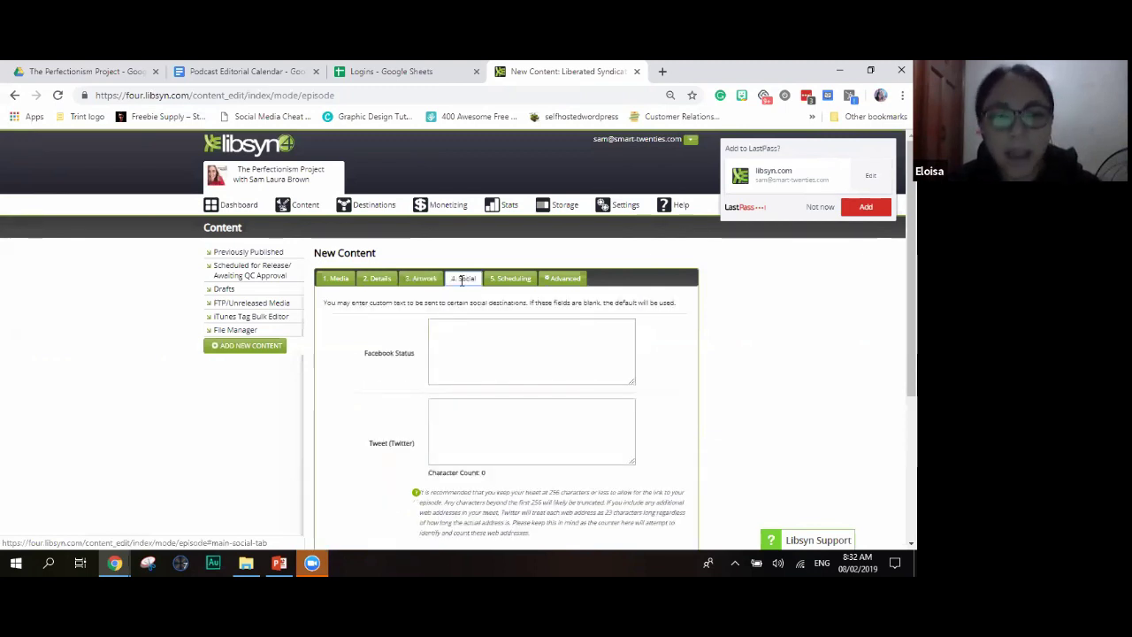
left_click(505, 345)
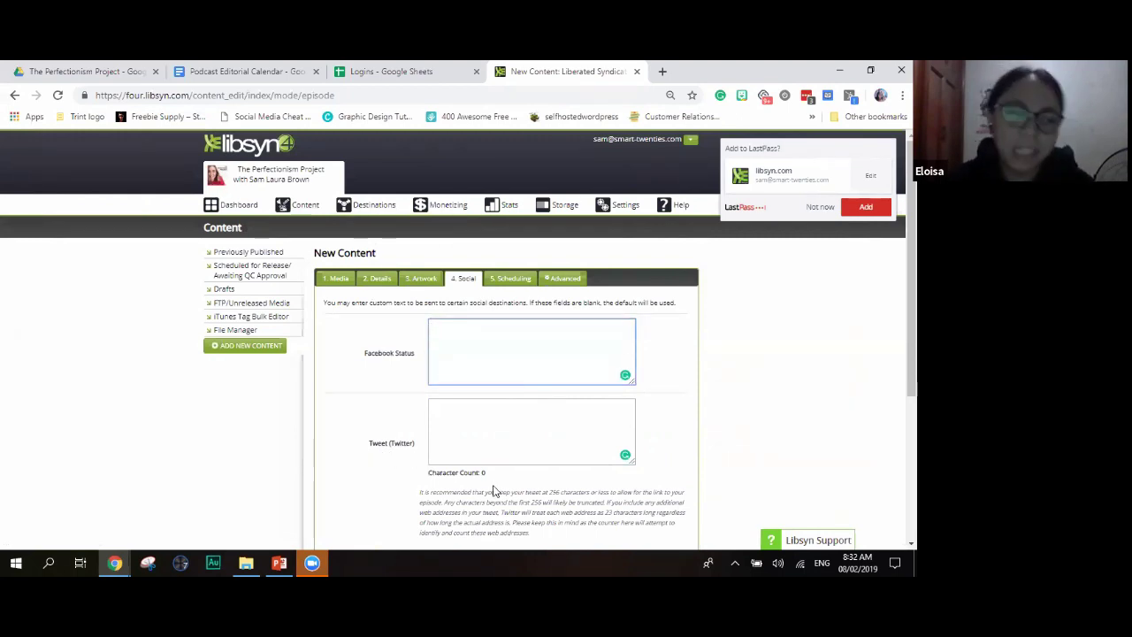
left_click(512, 280)
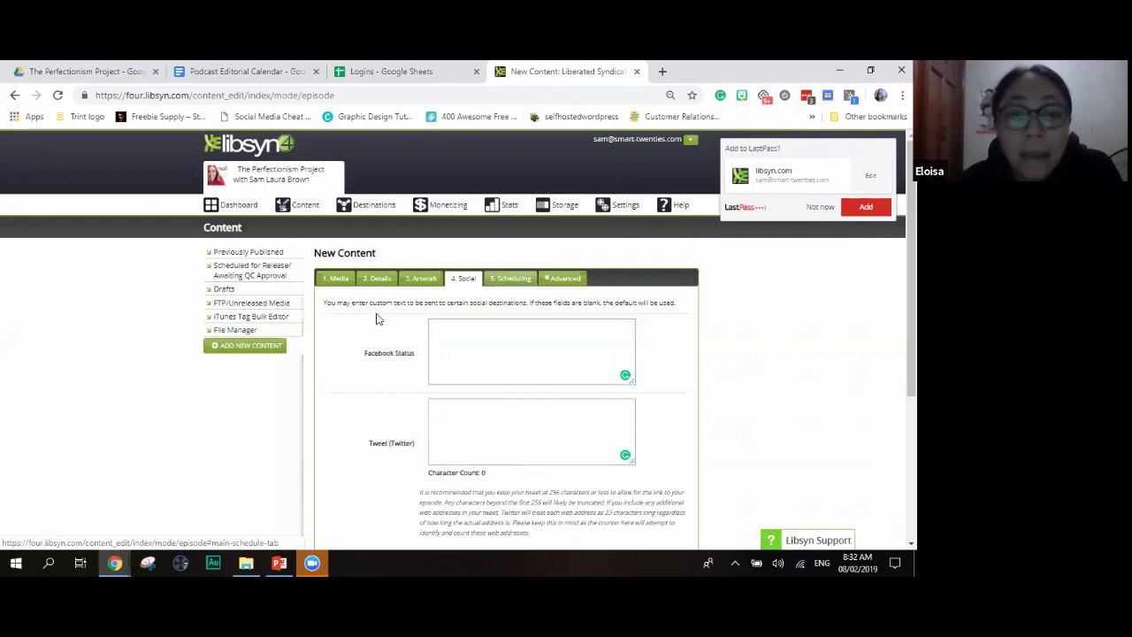
left_click(400, 303)
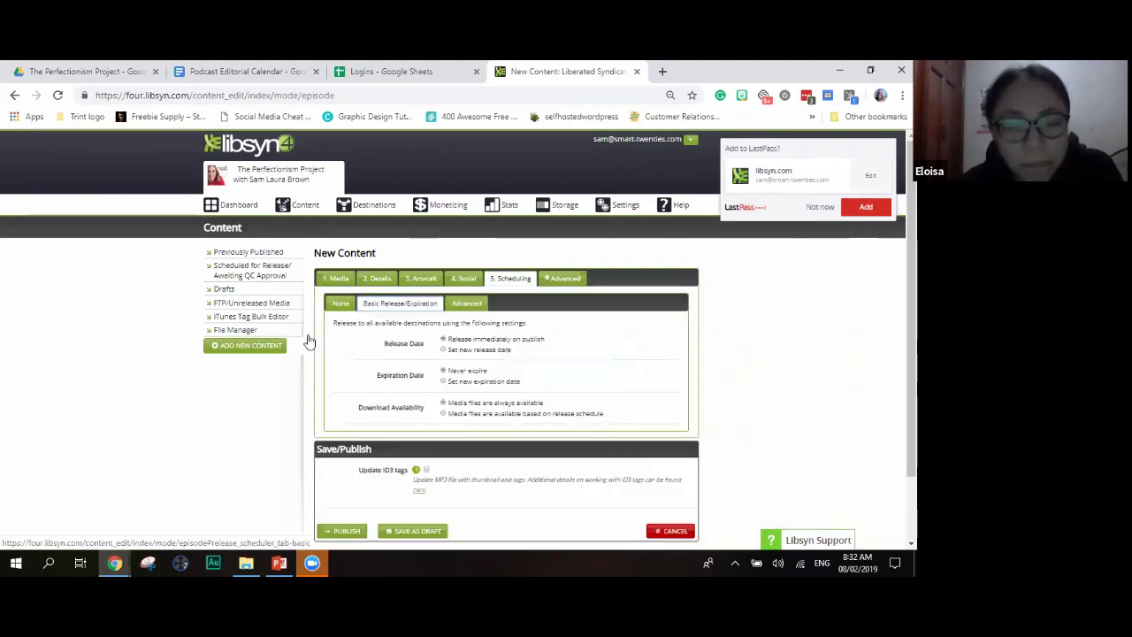
left_click(444, 350)
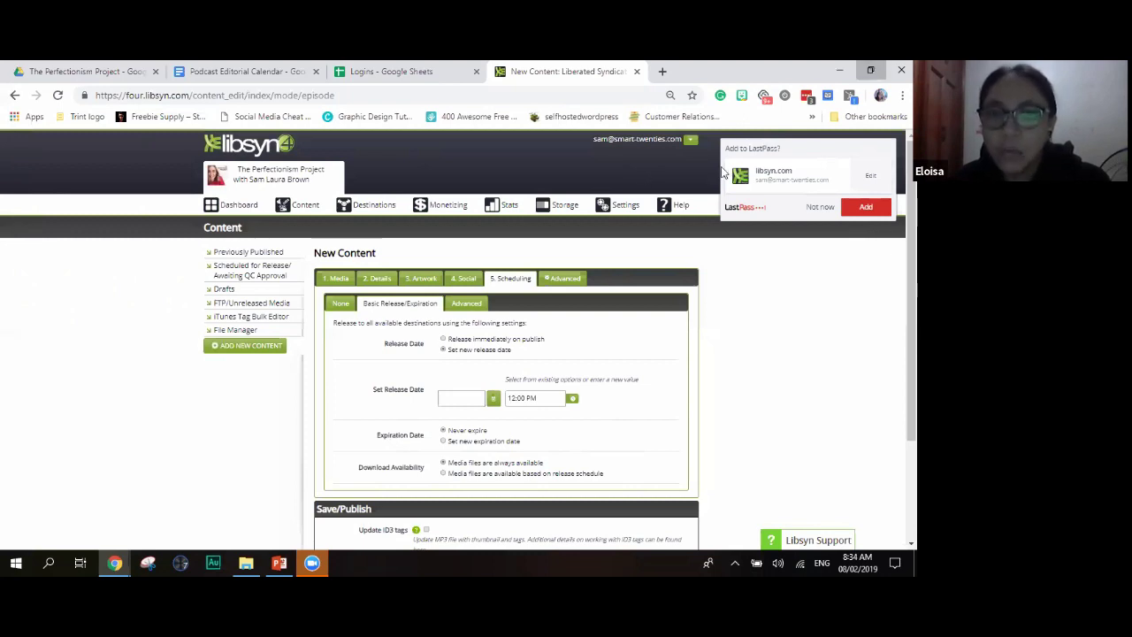
Restore down the browser window and review the episode dates and topics in the Podcast Editorial Calendar document.
key("super+Down")
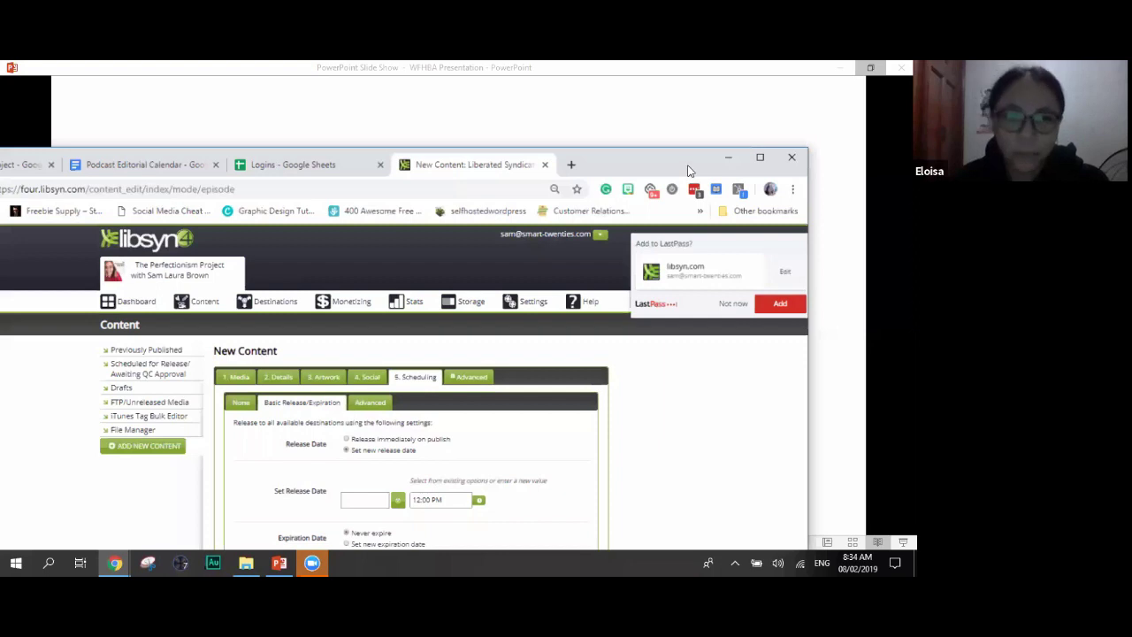
left_click_drag(681, 166, 703, 220)
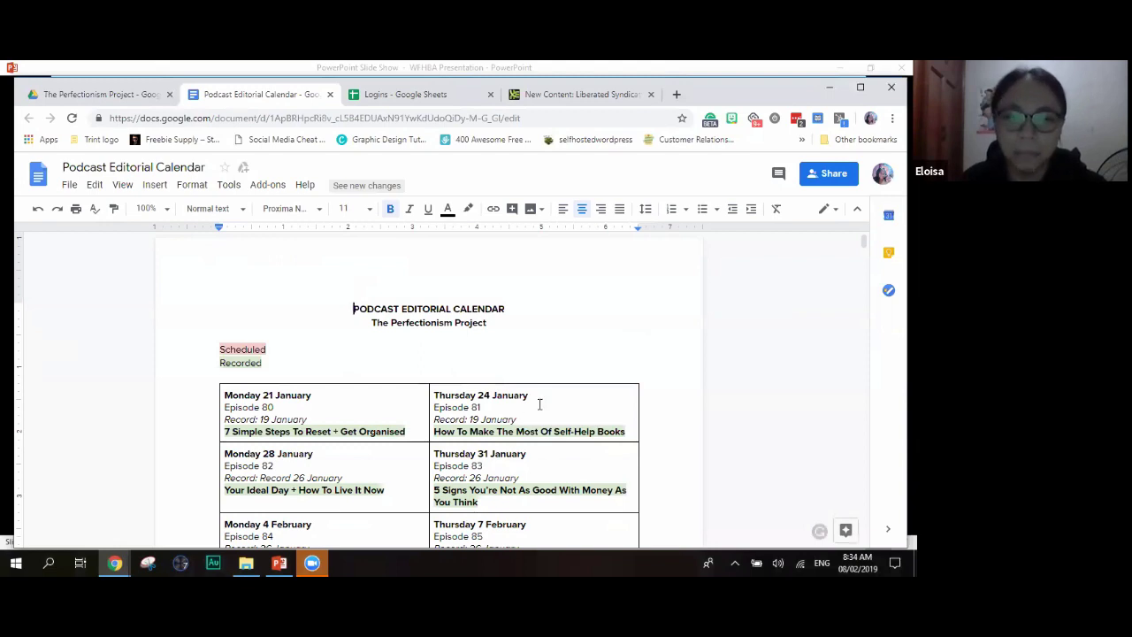
scroll(582, 388, "down", 1)
scroll(333, 440, "down", 1)
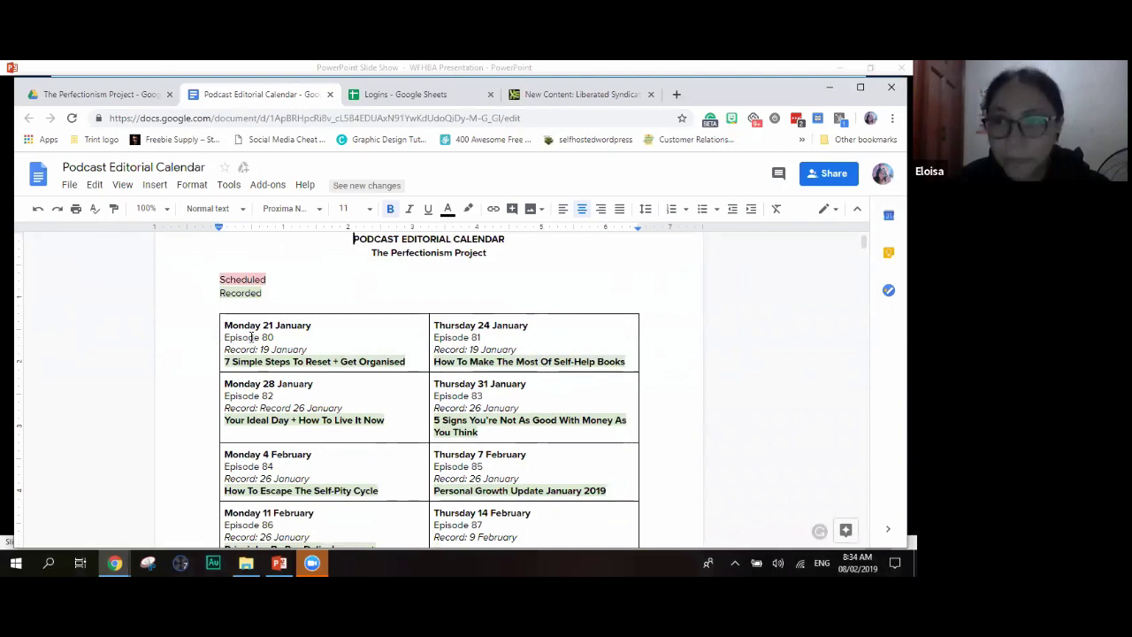
scroll(253, 337, "down", 1)
scroll(471, 380, "down", 1)
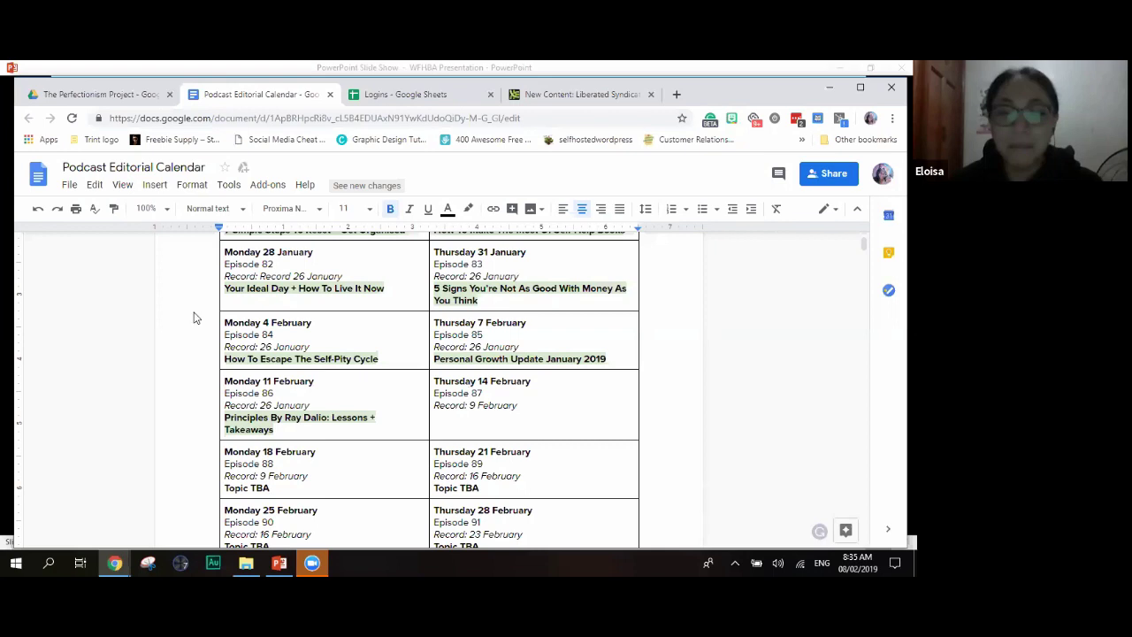
Switch to The Perfectionism Project folder in Google Drive and look through its episode audio and image files.
key("ctrl+shift+Tab")
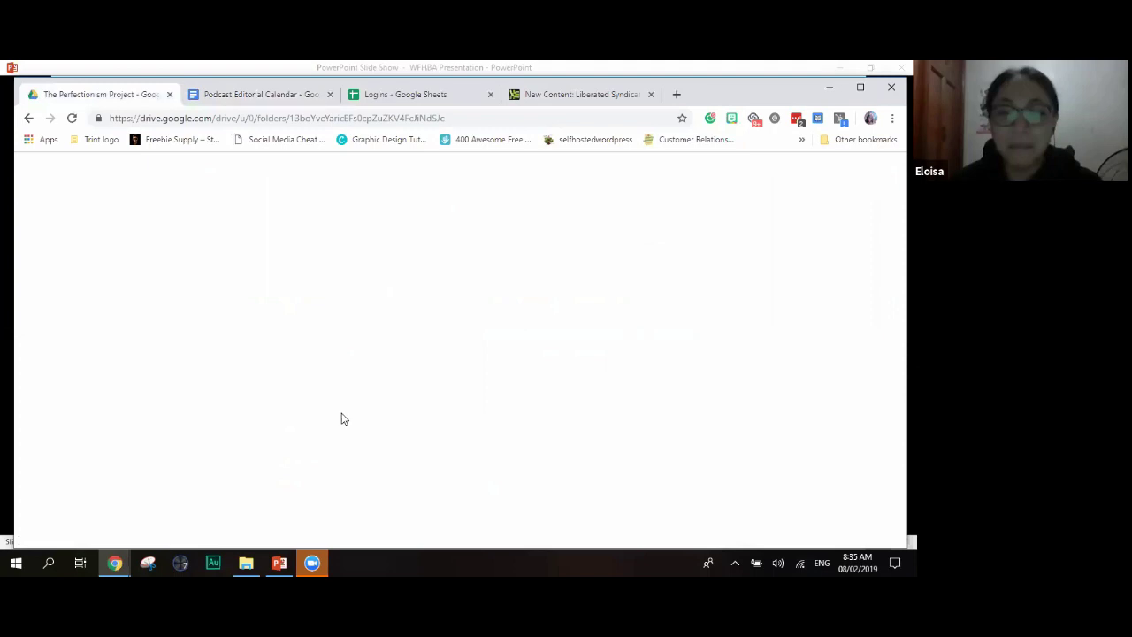
scroll(416, 400, "down", 3)
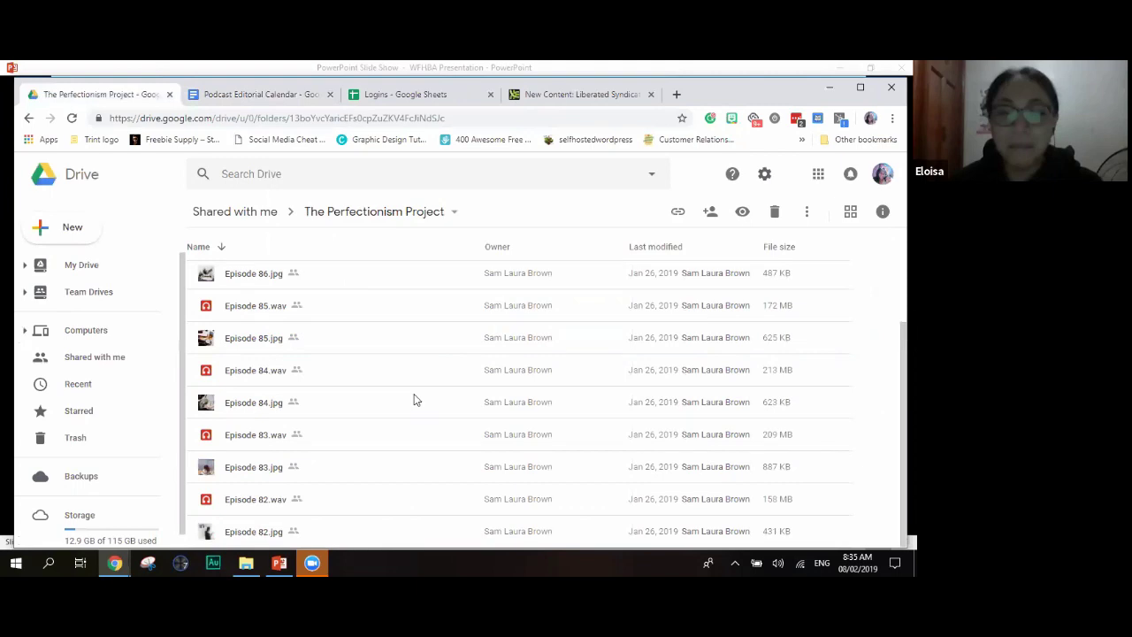
scroll(387, 499, "up", 2)
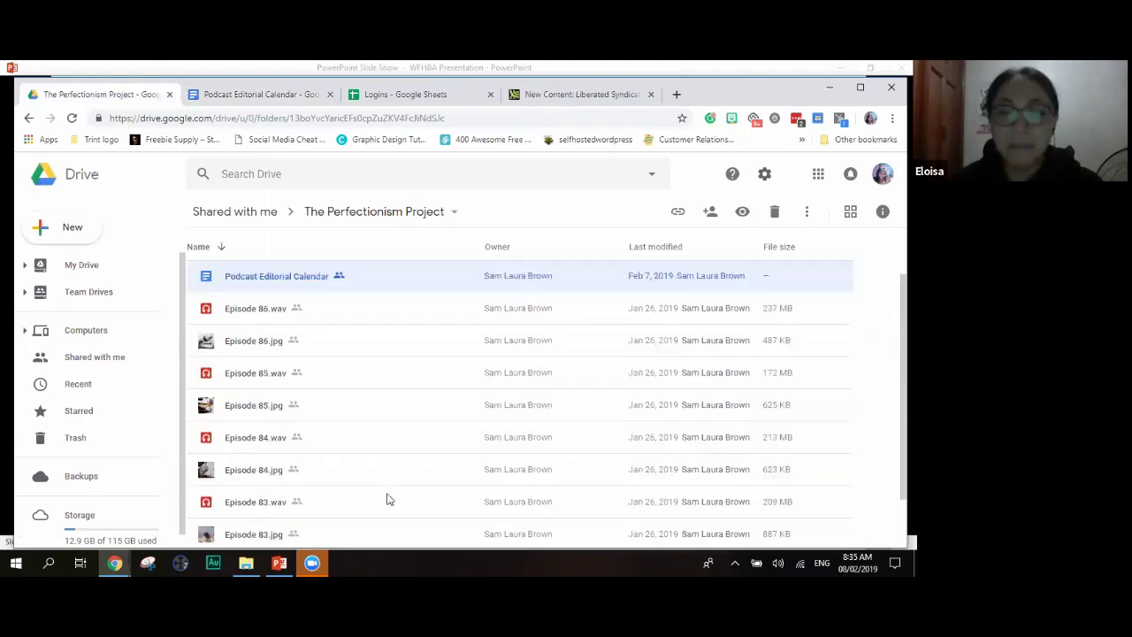